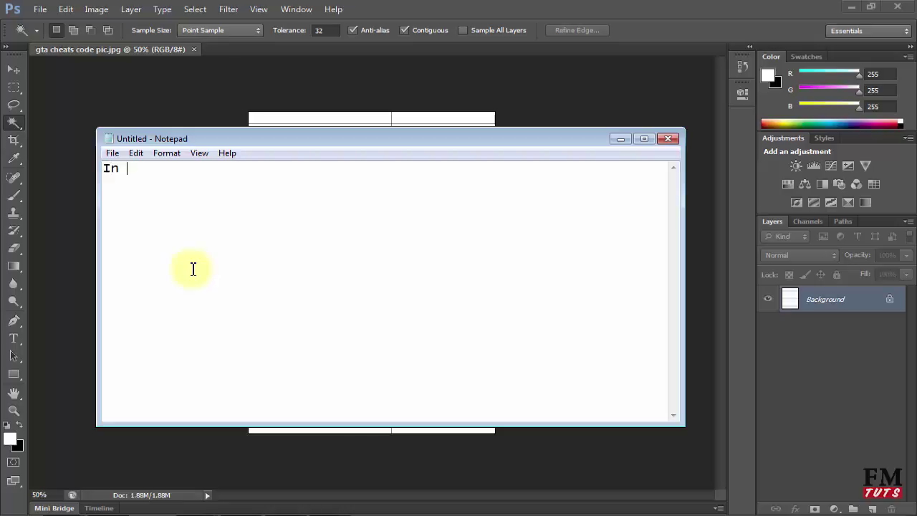
Step: Write the intro on removing a white background and the 'open your image and unlock the layer' step
{"action": "type", "text": "this tutorial I"}
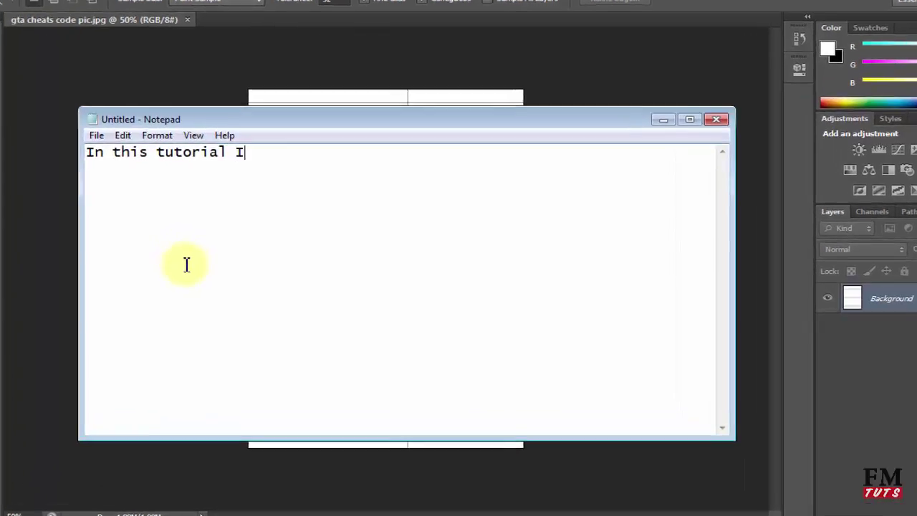
{"action": "type", "text": " will show you how to remove "}
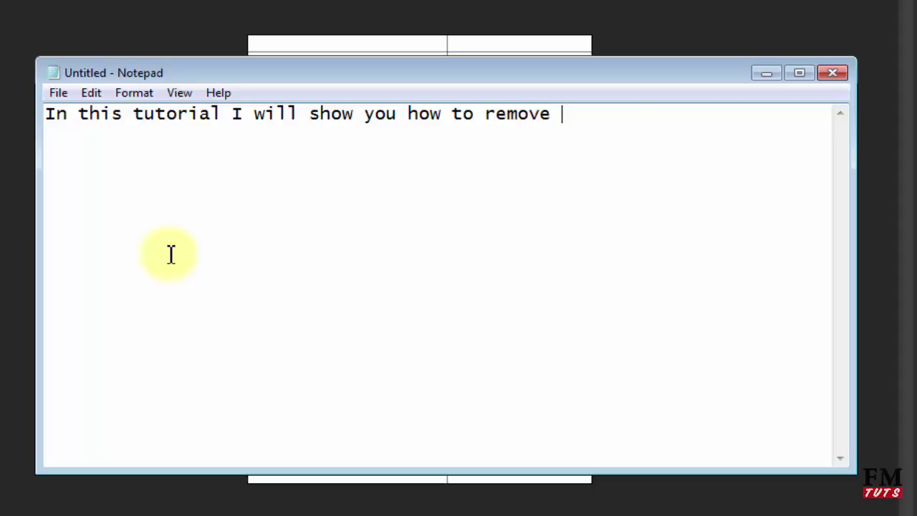
{"action": "type", "text": "whitebac"}
{"action": "key", "text": "BackSpace"}
{"action": "key", "text": "BackSpace"}
{"action": "type", "text": "background from an"}
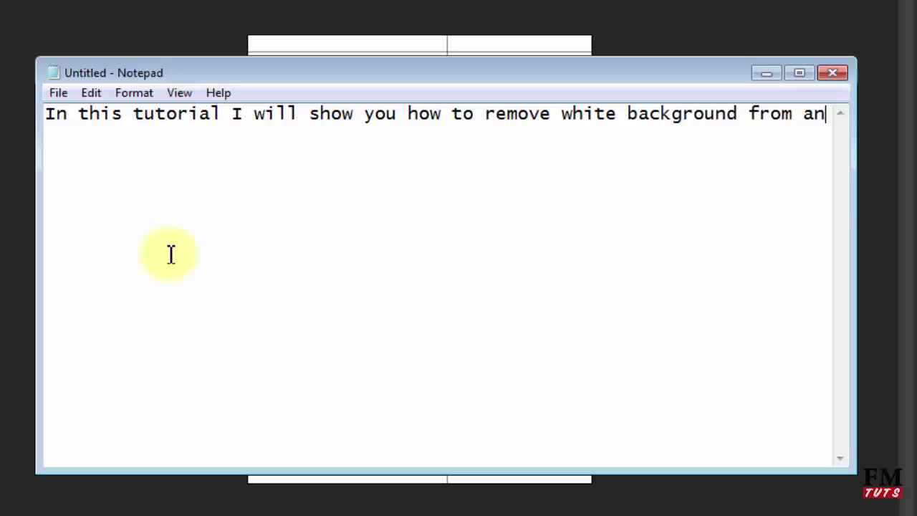
{"action": "type", "text": "y image. O"}
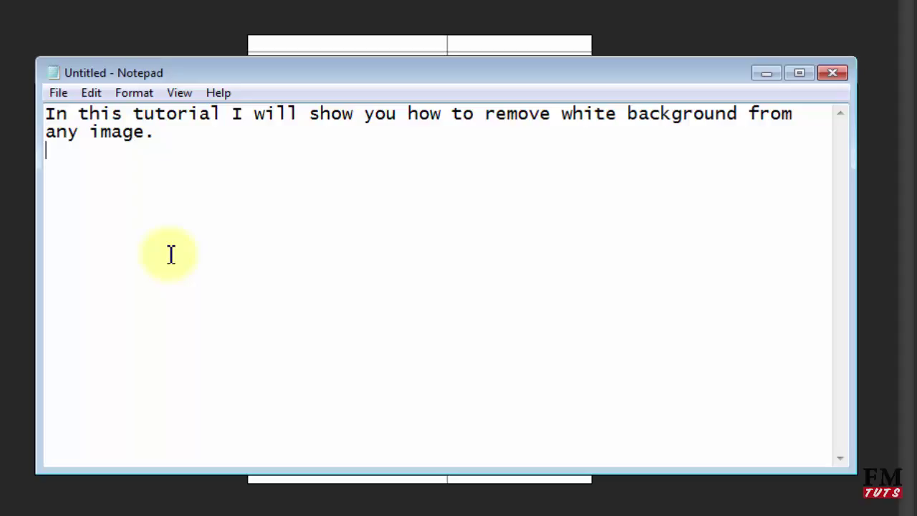
{"action": "type", "text": "pen your image into photoshop and double click ont he"}
{"action": "key", "text": "BackSpace"}
{"action": "key", "text": "BackSpace"}
{"action": "key", "text": "BackSpace"}
{"action": "key", "text": "BackSpace"}
{"action": "type", "text": "the layer to unlock it."}
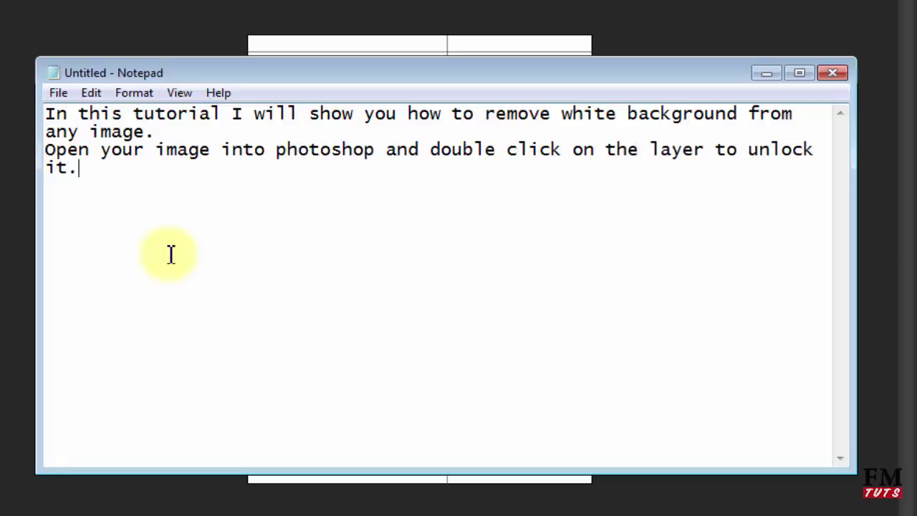
{"action": "key", "text": "Return"}
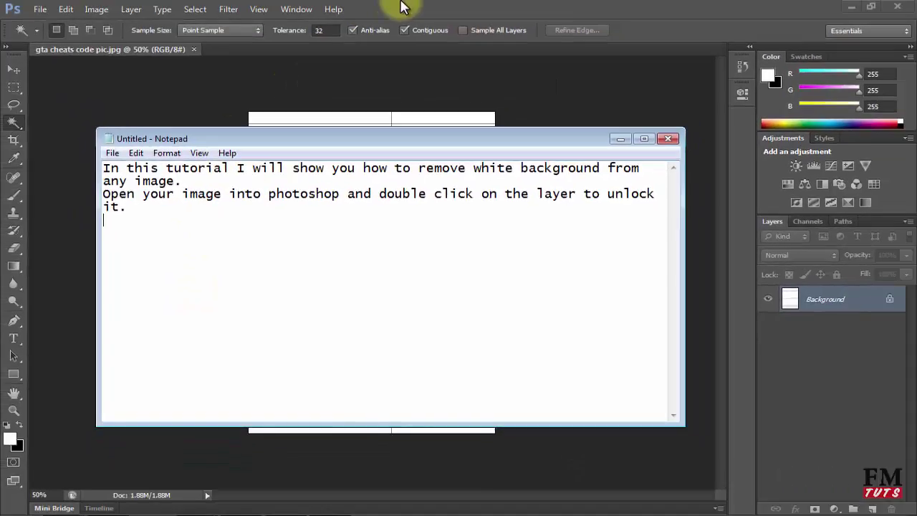
Step: Convert the Background to Layer 0, then Magic Wand-select the top white cells in Add mode
{"action": "double_click", "coordinate": [871, 302]}
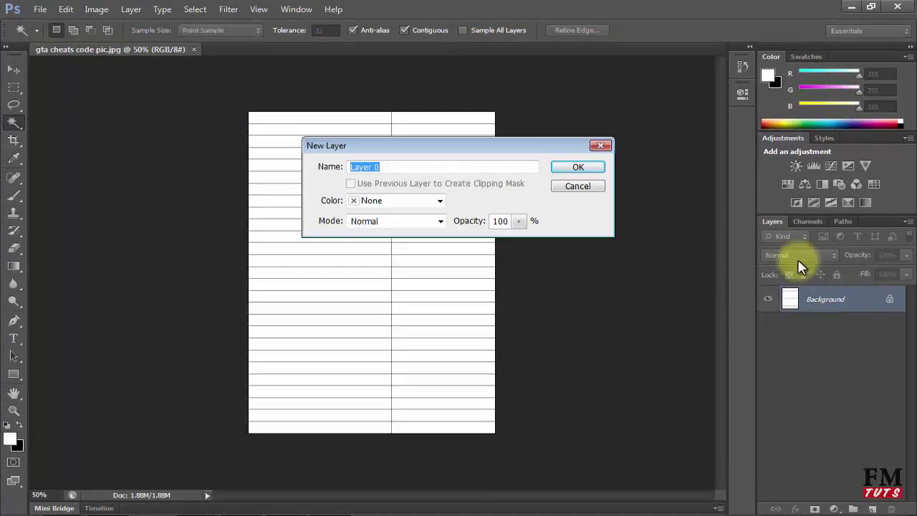
{"action": "left_click", "coordinate": [592, 172]}
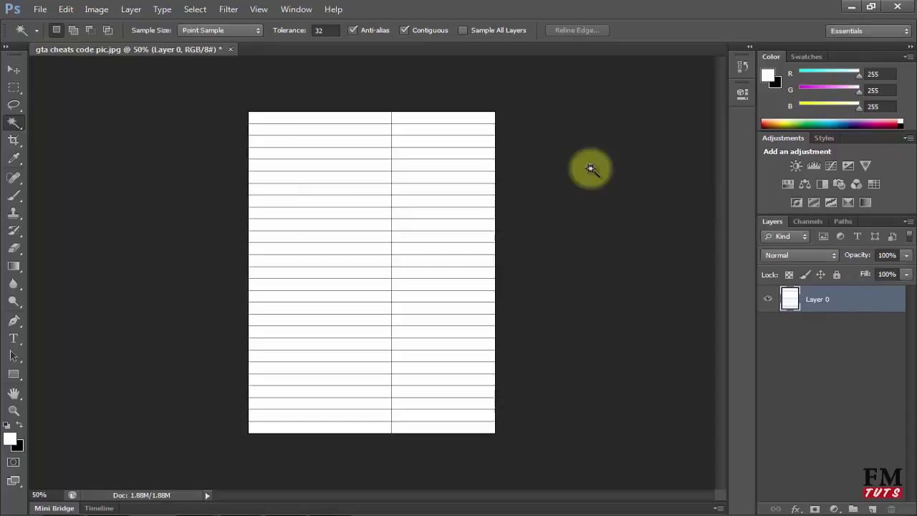
{"action": "right_click", "coordinate": [15, 124]}
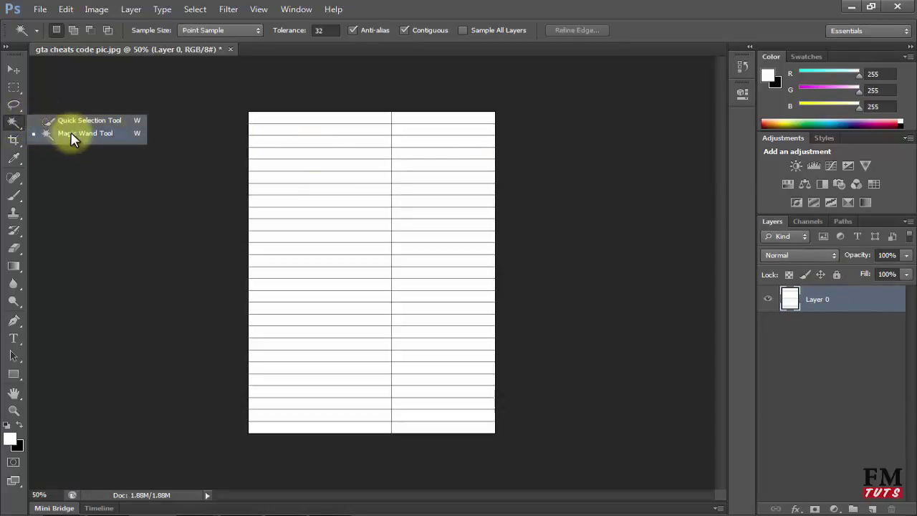
{"action": "left_click", "coordinate": [117, 139]}
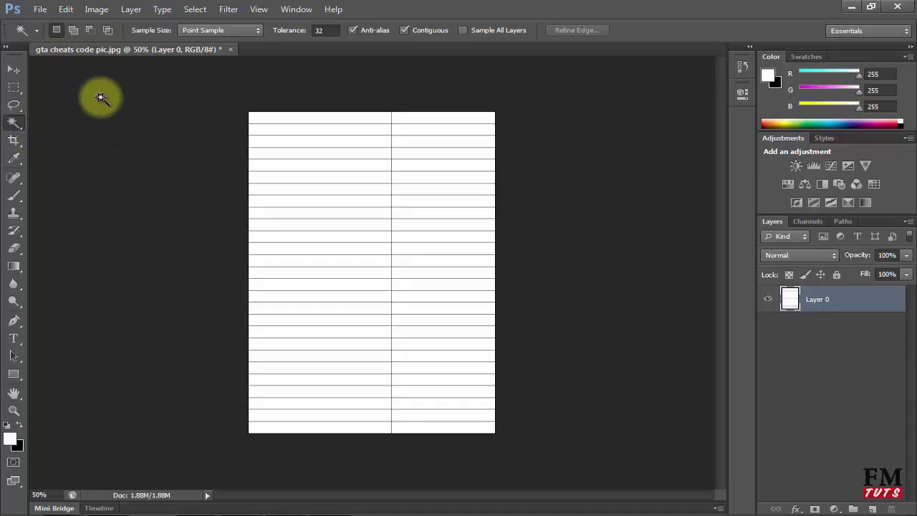
{"action": "left_click", "coordinate": [73, 31]}
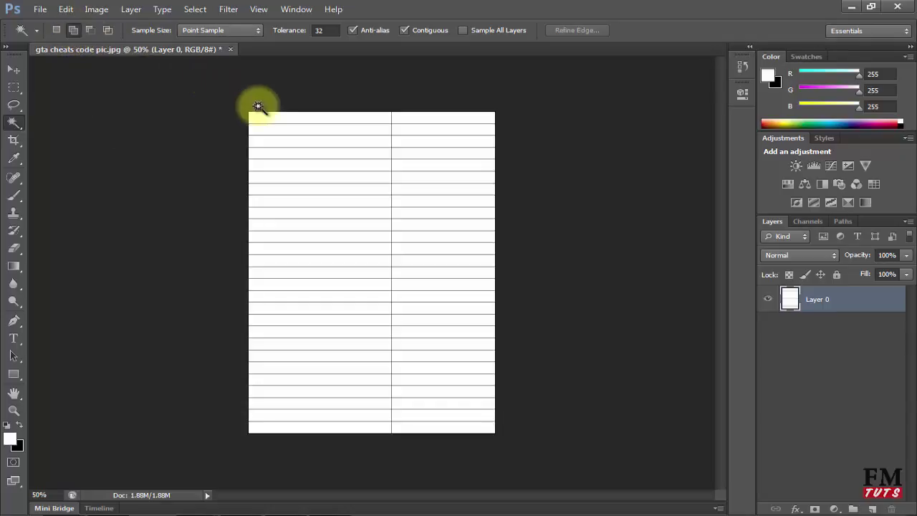
{"action": "left_click", "coordinate": [292, 126]}
{"action": "left_click", "coordinate": [483, 134]}
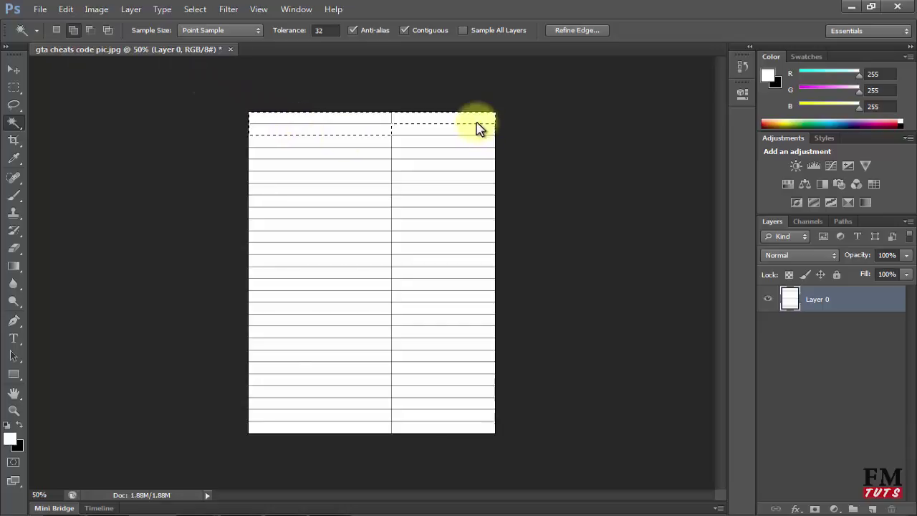
{"action": "left_click", "coordinate": [351, 148]}
{"action": "type", "text": "Just click on the white space that you don't want you can also play wit"}
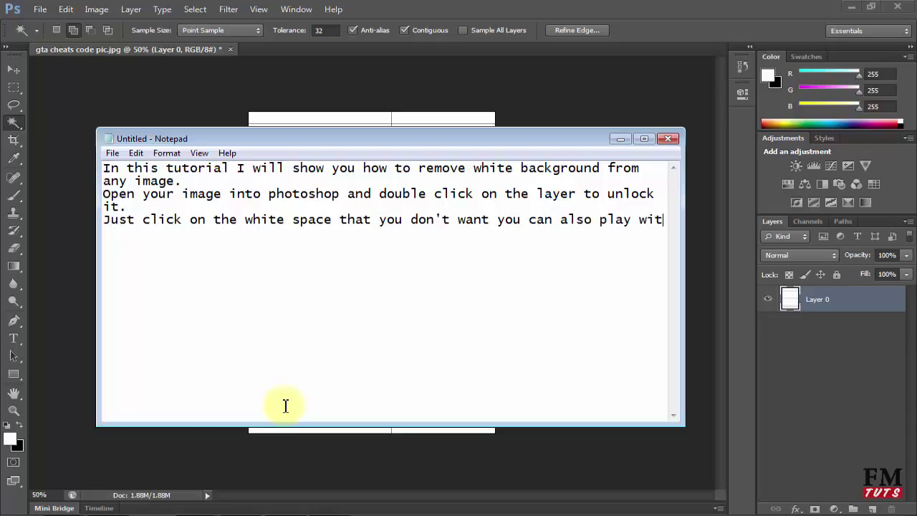
Step: Add the note line about clicking unwanted white space and adjusting the Tolerance
{"action": "type", "text": "h the Tolerance."}
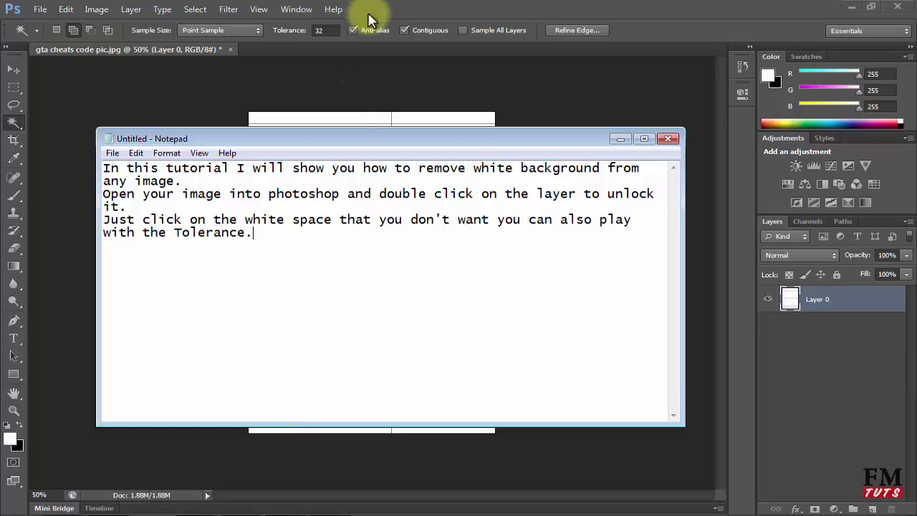
Step: Set the Magic Wand Tolerance to 36, add the next left-column row, then change it to 32
{"action": "left_click", "coordinate": [354, 16]}
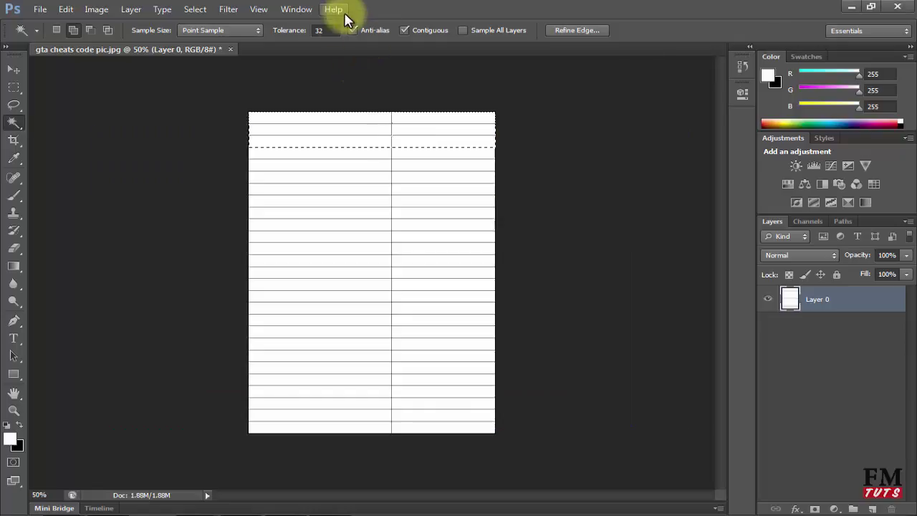
{"action": "left_click", "coordinate": [323, 30]}
{"action": "type", "text": "36"}
{"action": "key", "text": "Return"}
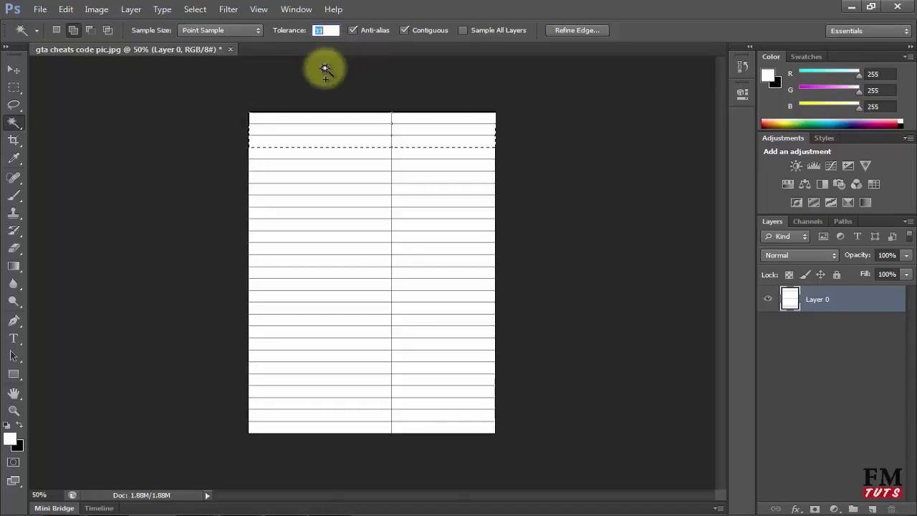
{"action": "left_click", "coordinate": [324, 155]}
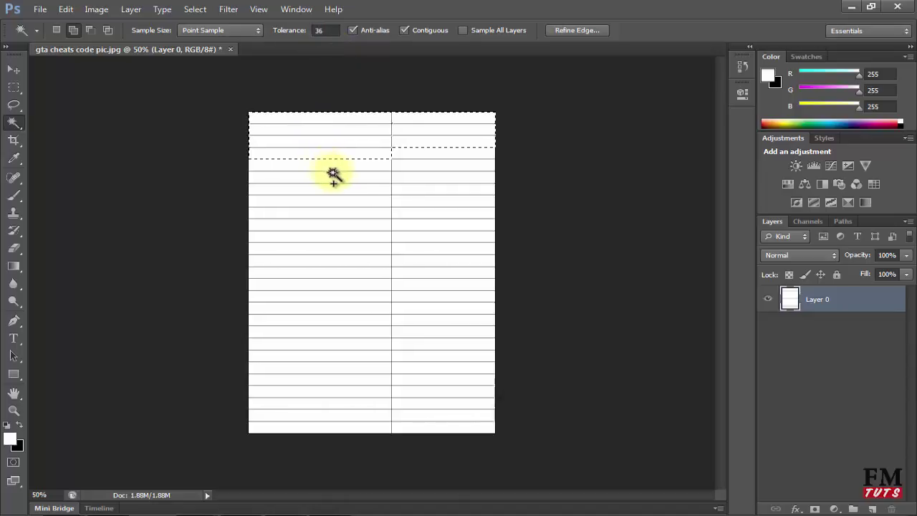
{"action": "left_click", "coordinate": [335, 29]}
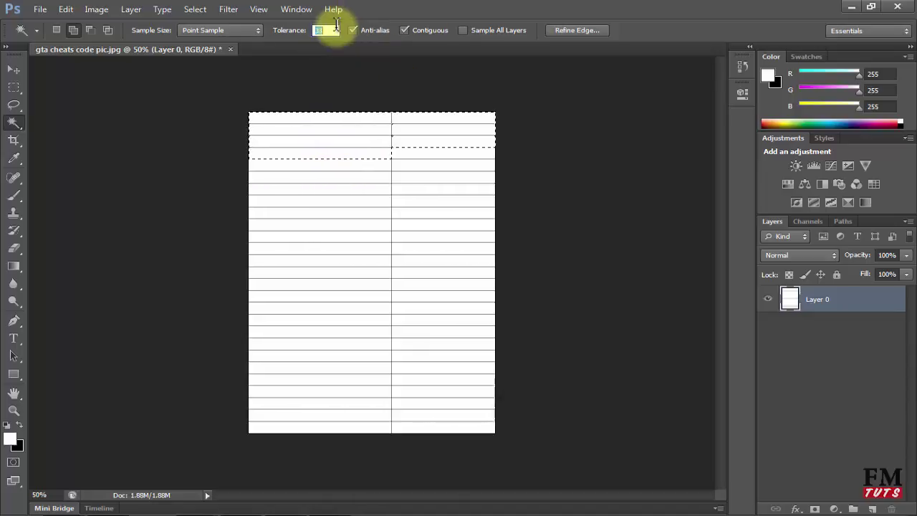
{"action": "type", "text": "32"}
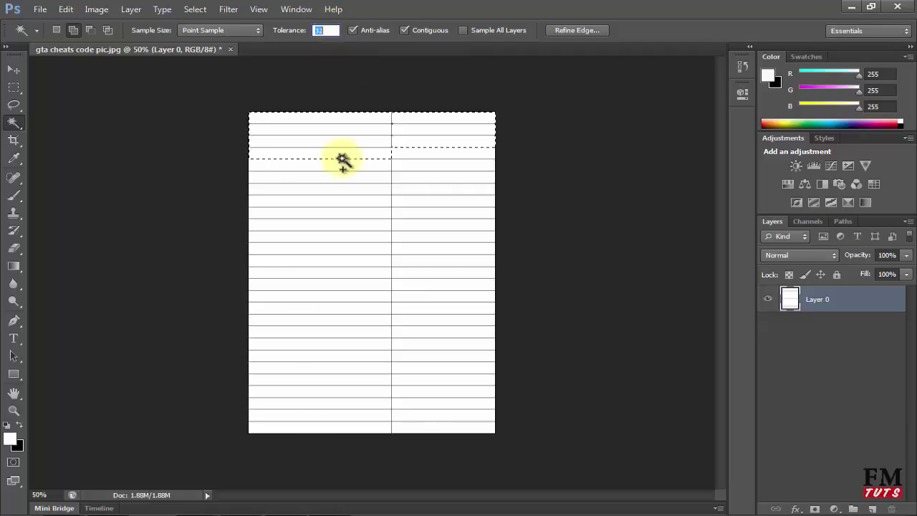
Step: Add the white rows in both columns through the middle of the page to the selection
{"action": "left_click", "coordinate": [406, 165]}
{"action": "left_click", "coordinate": [373, 166], "text": "shift"}
{"action": "left_click", "coordinate": [404, 177], "text": "shift"}
{"action": "left_click", "coordinate": [381, 188], "text": "shift"}
{"action": "left_click", "coordinate": [379, 200], "text": "shift"}
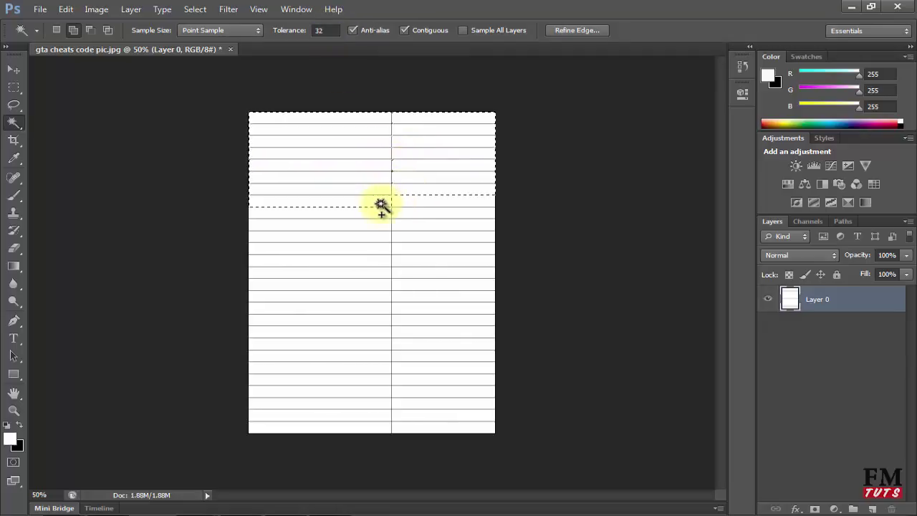
{"action": "left_click", "coordinate": [370, 212], "text": "shift"}
{"action": "left_click", "coordinate": [396, 213], "text": "shift"}
{"action": "left_click", "coordinate": [378, 225], "text": "shift"}
{"action": "left_click", "coordinate": [398, 224], "text": "shift"}
{"action": "left_click", "coordinate": [373, 236], "text": "shift"}
{"action": "left_click", "coordinate": [399, 236], "text": "shift"}
{"action": "left_click", "coordinate": [380, 248], "text": "shift"}
{"action": "left_click", "coordinate": [376, 260], "text": "shift"}
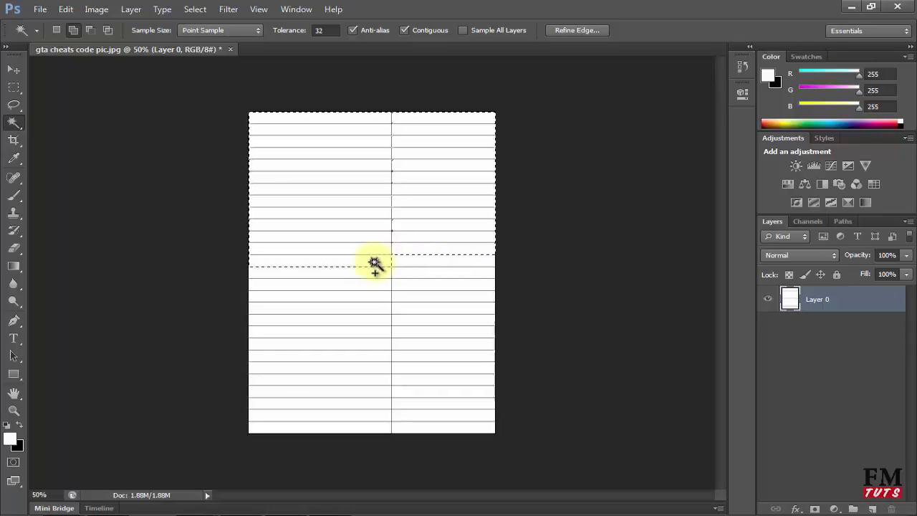
Step: Extend the selection through the lower white rows to the bottom of the page
{"action": "left_click", "coordinate": [356, 276], "text": "shift"}
{"action": "left_click", "coordinate": [402, 273], "text": "shift"}
{"action": "left_click", "coordinate": [374, 285], "text": "shift"}
{"action": "left_click", "coordinate": [379, 419], "text": "shift"}
{"action": "left_click", "coordinate": [364, 352], "text": "shift"}
{"action": "left_click", "coordinate": [407, 422], "text": "shift"}
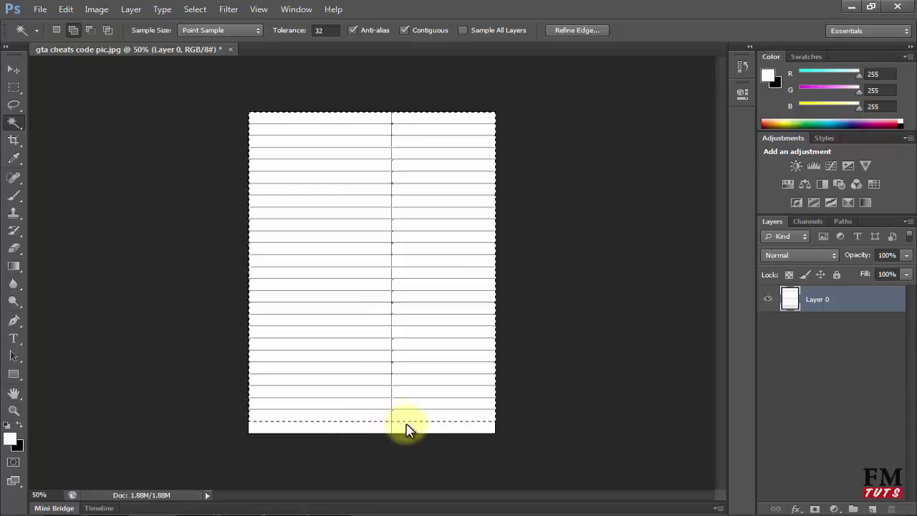
{"action": "left_click", "coordinate": [355, 423], "text": "shift"}
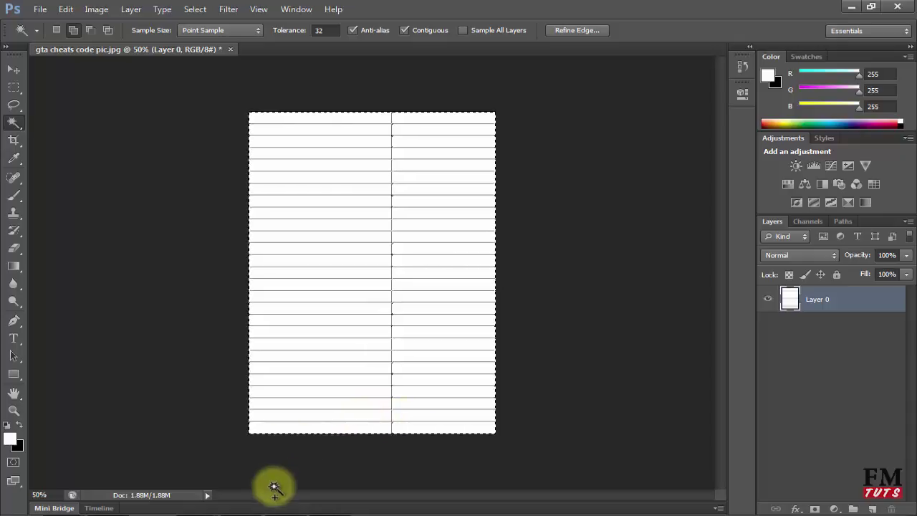
{"action": "left_click", "coordinate": [207, 511]}
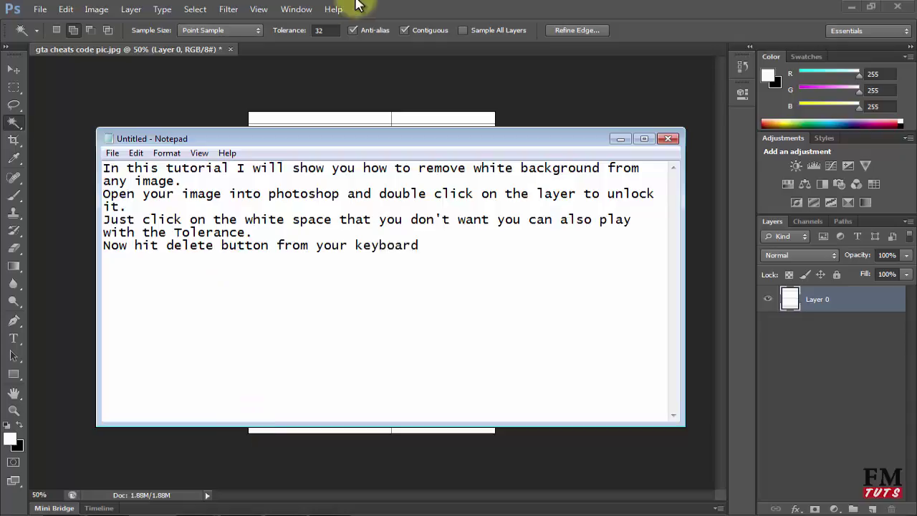
Step: Finish the 'Now hit delete button from your keyboard' note and return to Photoshop
{"action": "left_click", "coordinate": [538, 7]}
Step: Delete the Magic Wand selection so the white areas become transparent
{"action": "key", "text": "Delete"}
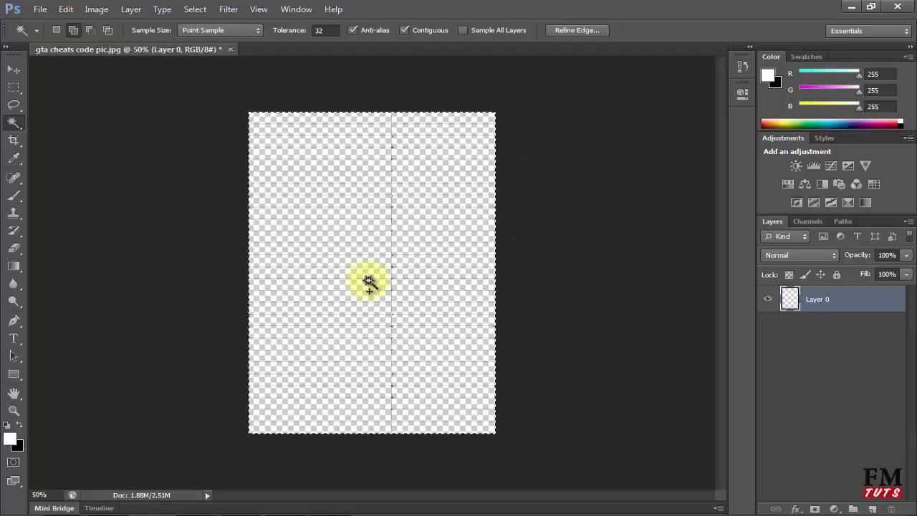
{"action": "left_click", "coordinate": [204, 513]}
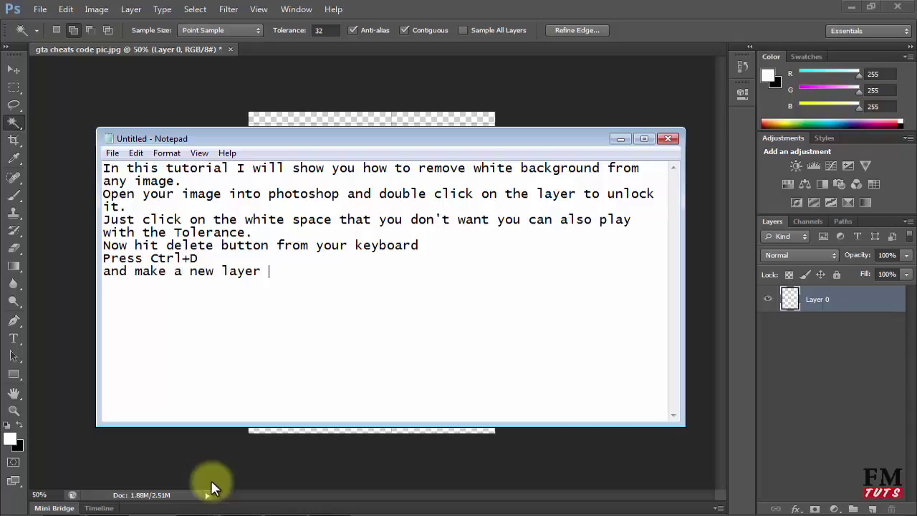
Step: Deselect, then create Layer 1 and move it beneath Layer 0
{"action": "left_click", "coordinate": [814, 323]}
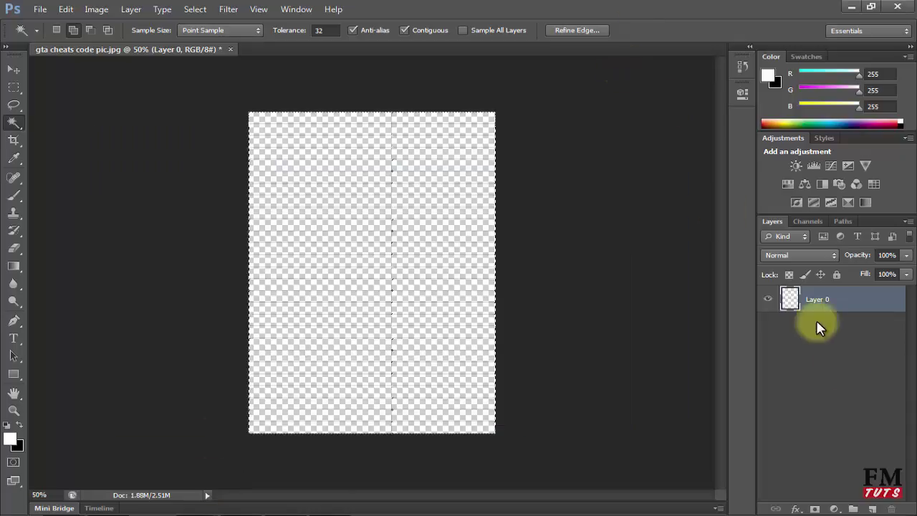
{"action": "key", "text": "ctrl+d"}
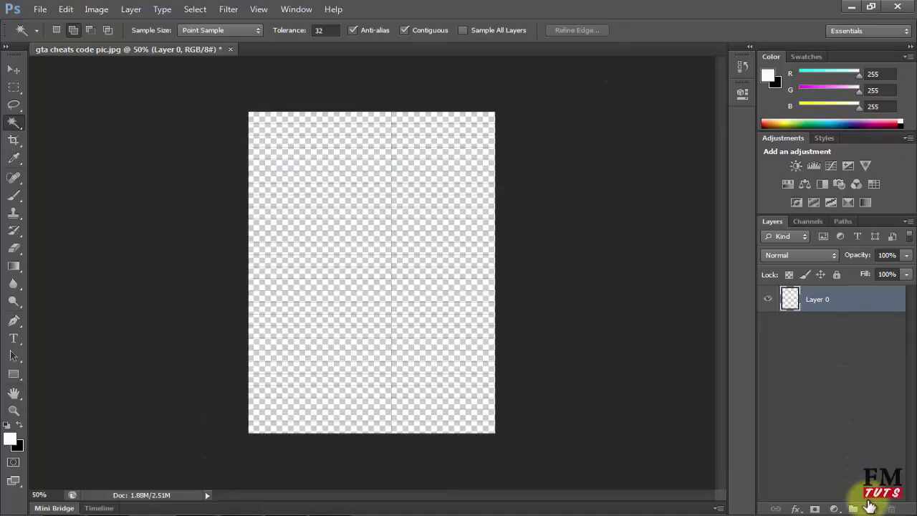
{"action": "left_click", "coordinate": [873, 508]}
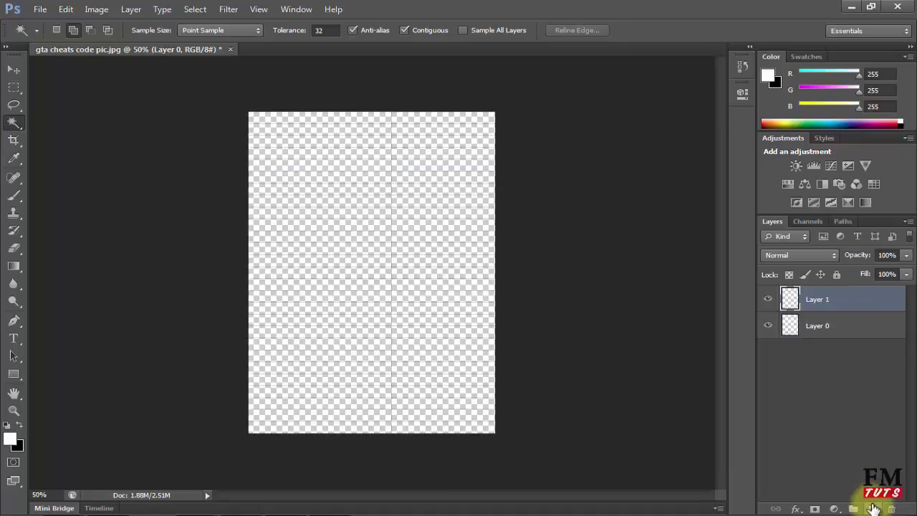
{"action": "left_click", "coordinate": [852, 318], "text": "shift"}
{"action": "left_click_drag", "start_coordinate": [853, 327], "coordinate": [855, 360]}
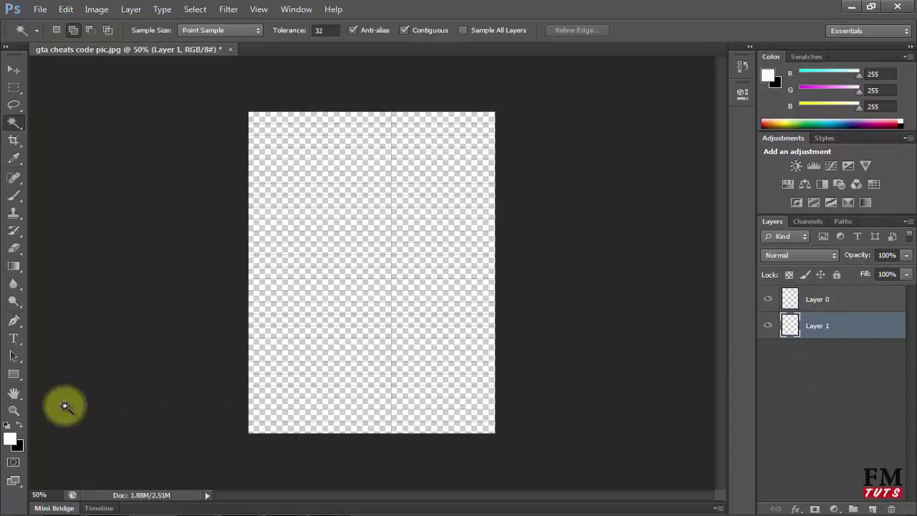
Step: Set the foreground colour to red (255, 90, 90)
{"action": "left_click", "coordinate": [12, 441]}
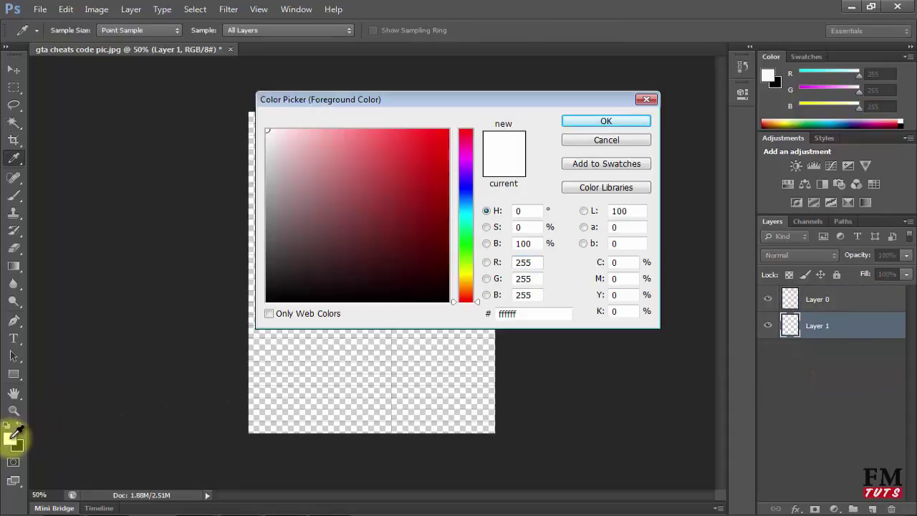
{"action": "mouse_move", "coordinate": [344, 198]}
{"action": "left_mouse_down"}
{"action": "mouse_move", "coordinate": [384, 153]}
{"action": "mouse_move", "coordinate": [384, 130]}
{"action": "left_mouse_up"}
{"action": "left_click", "coordinate": [617, 125]}
Step: Add the 'Press Alt+Backspace to fill the color' line to the notes
{"action": "key", "text": "w"}
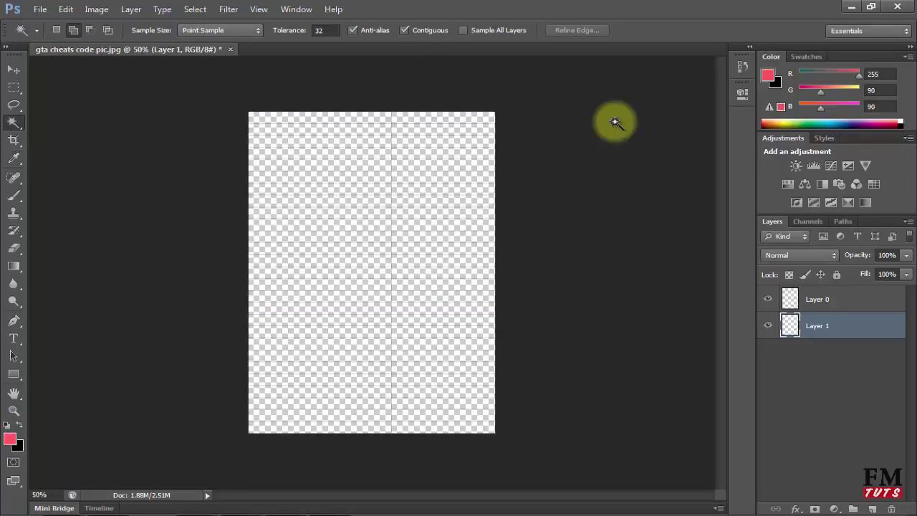
{"action": "left_click", "coordinate": [197, 510]}
{"action": "type", "text": "Press Alt+Backspace to fill the colo"}
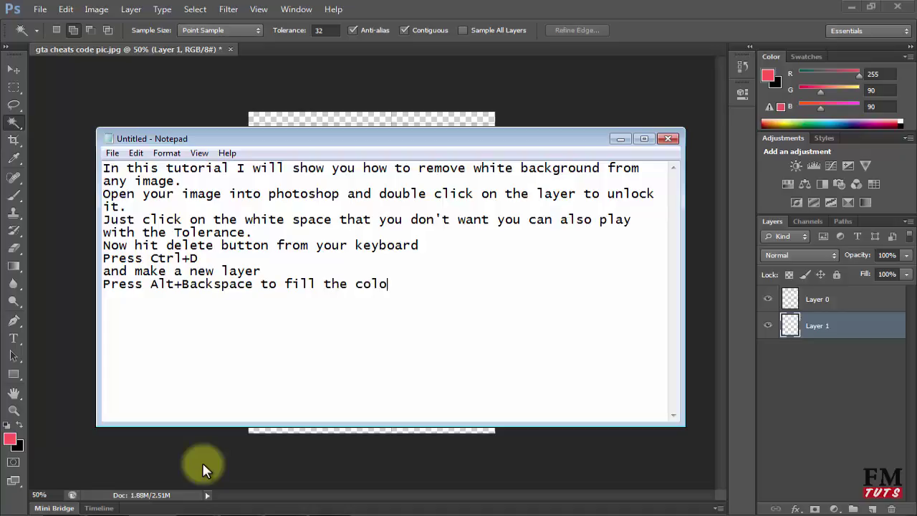
{"action": "type", "text": "r"}
{"action": "left_click", "coordinate": [602, 6]}
Step: Fill Layer 1 with red, then switch the foreground to blue #0f63b1 and refill it
{"action": "key", "text": "alt+BackSpace"}
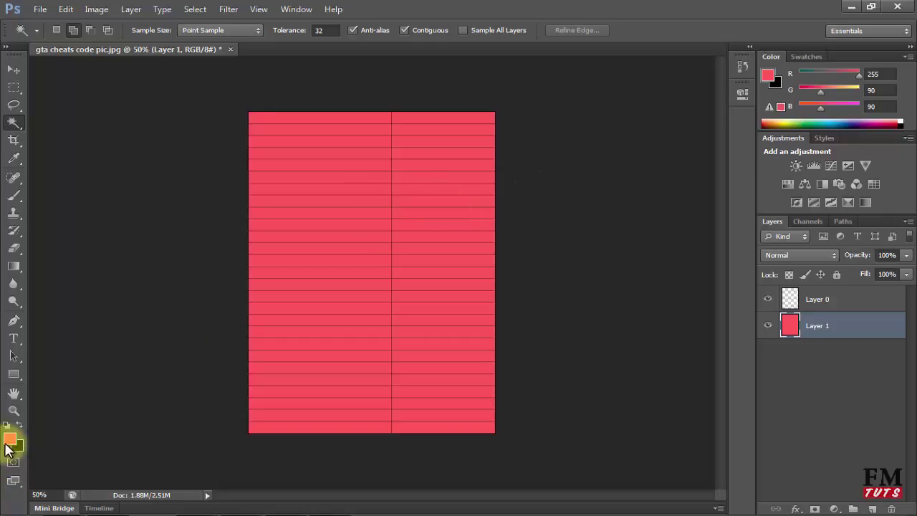
{"action": "left_click", "coordinate": [9, 439]}
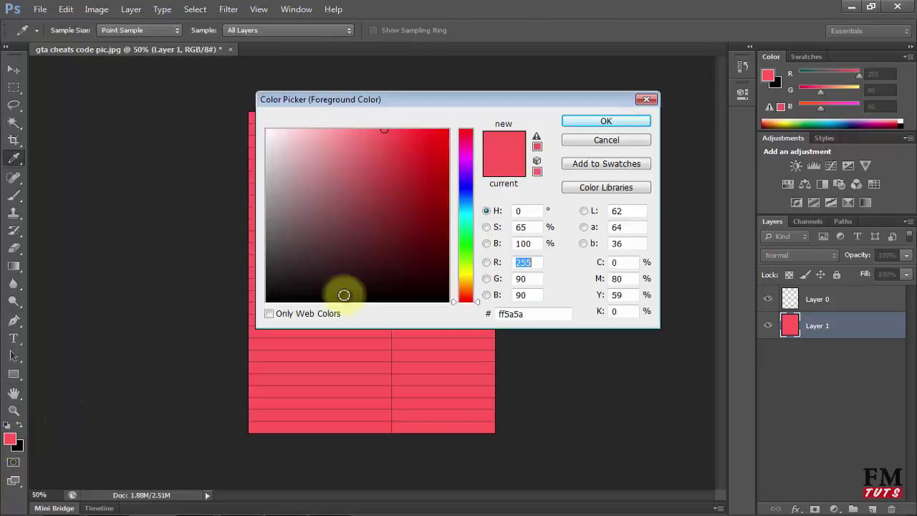
{"action": "left_click", "coordinate": [463, 202]}
{"action": "left_click", "coordinate": [430, 179]}
{"action": "mouse_move", "coordinate": [430, 179]}
{"action": "left_mouse_down"}
{"action": "mouse_move", "coordinate": [438, 172]}
{"action": "mouse_move", "coordinate": [416, 167]}
{"action": "mouse_move", "coordinate": [432, 180]}
{"action": "left_mouse_up"}
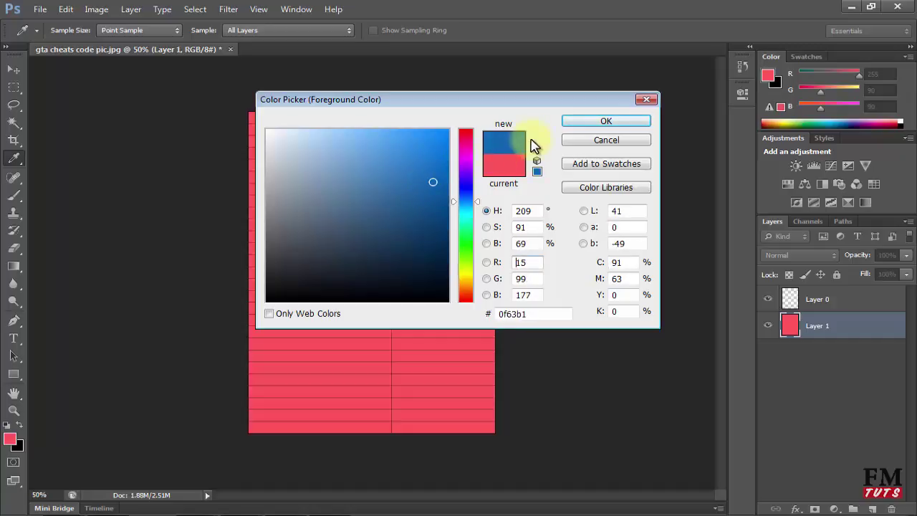
{"action": "left_click", "coordinate": [577, 122]}
{"action": "key", "text": "w"}
{"action": "key", "text": "alt+BackSpace"}
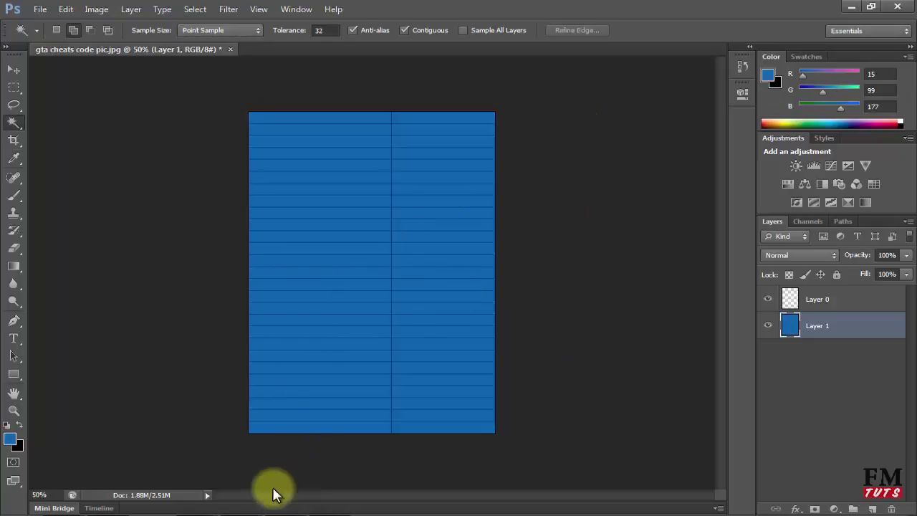
{"action": "left_click", "coordinate": [206, 513]}
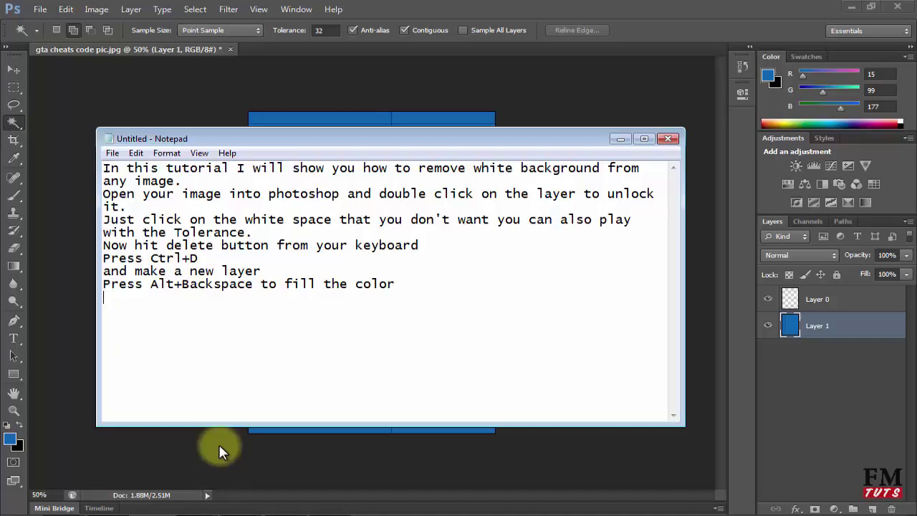
Step: Write the closing lines hoping viewers like it, inviting questions in the comments, and thanks
{"action": "type", "text": "I hopeyou will like this tutorial. I"}
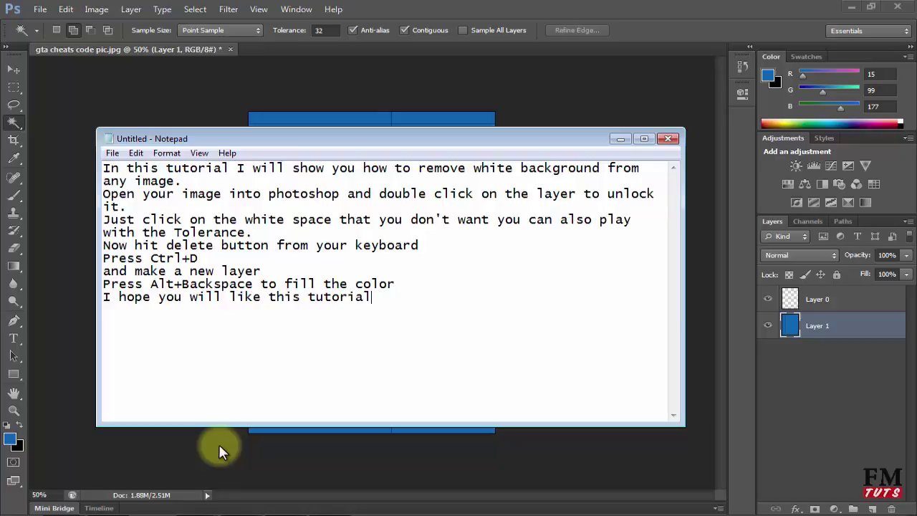
{"action": "type", "text": "f you have any question so ask in the comment box"}
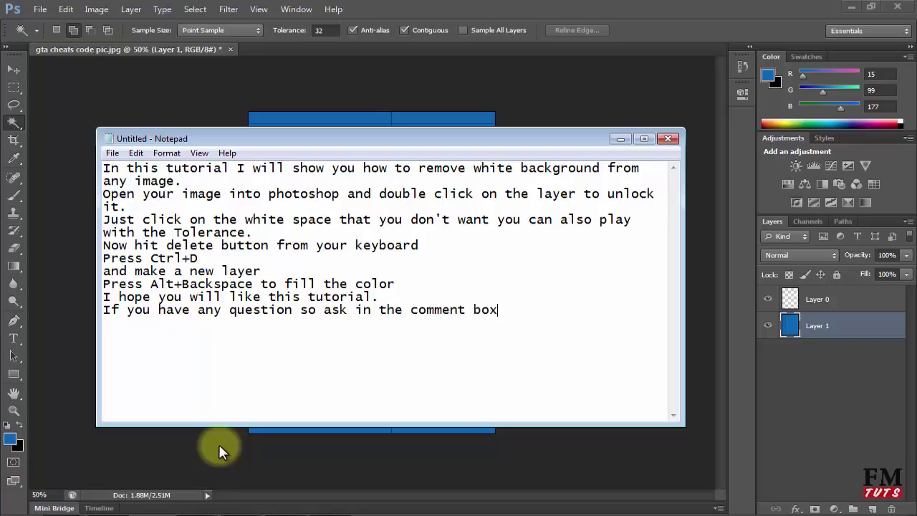
{"action": "type", "text": ". Thanks."}
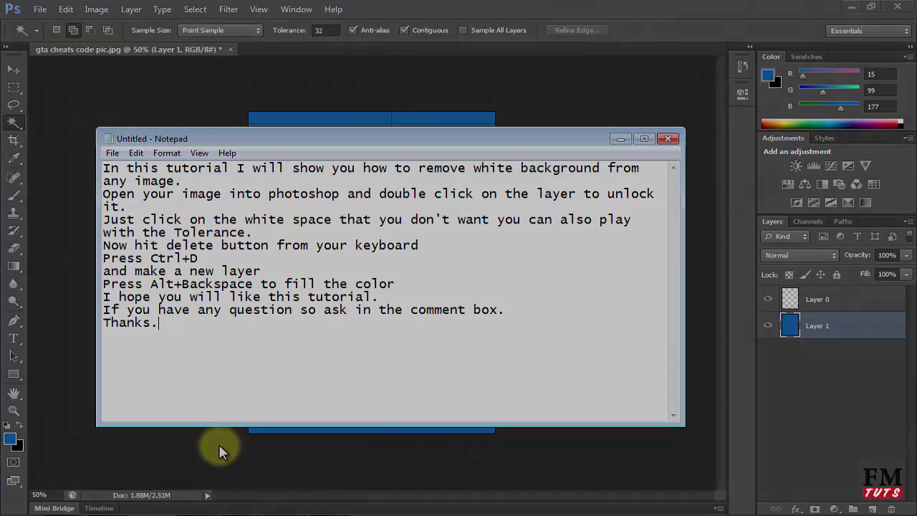